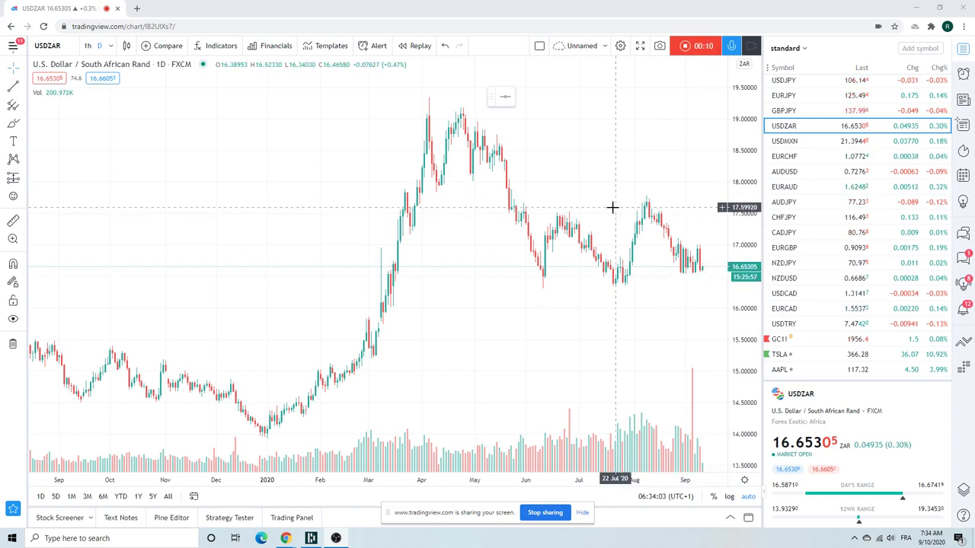
Show the EURUSD daily chart zoomed to April through mid-September 2020
scroll(612, 208, "up", 2)
scroll(612, 207, "down", 2)
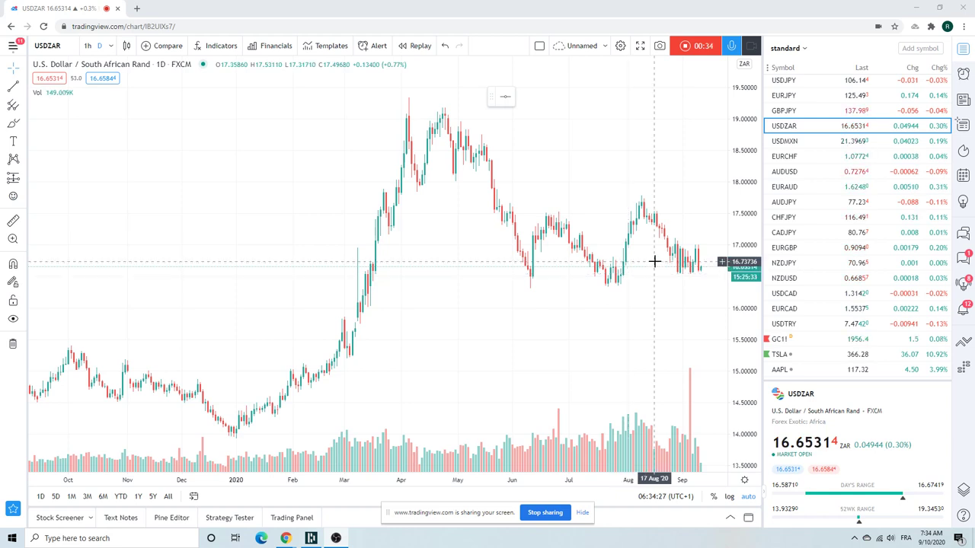
scroll(800, 253, "up", 1)
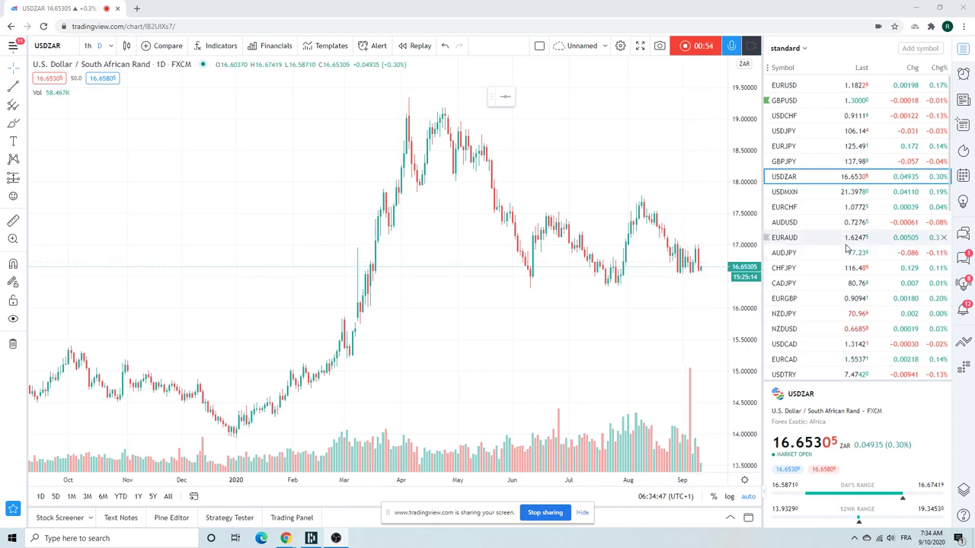
left_click(790, 87)
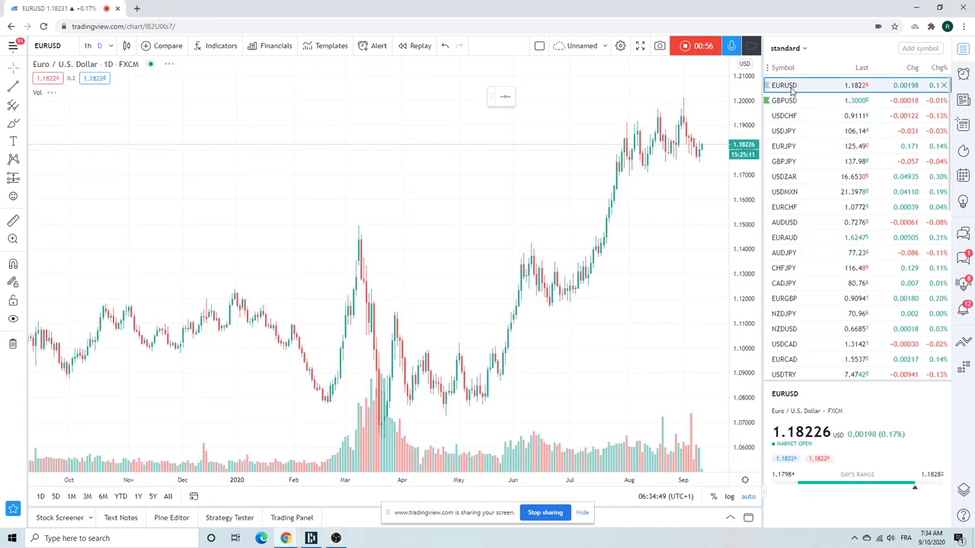
scroll(637, 274, "up", 3)
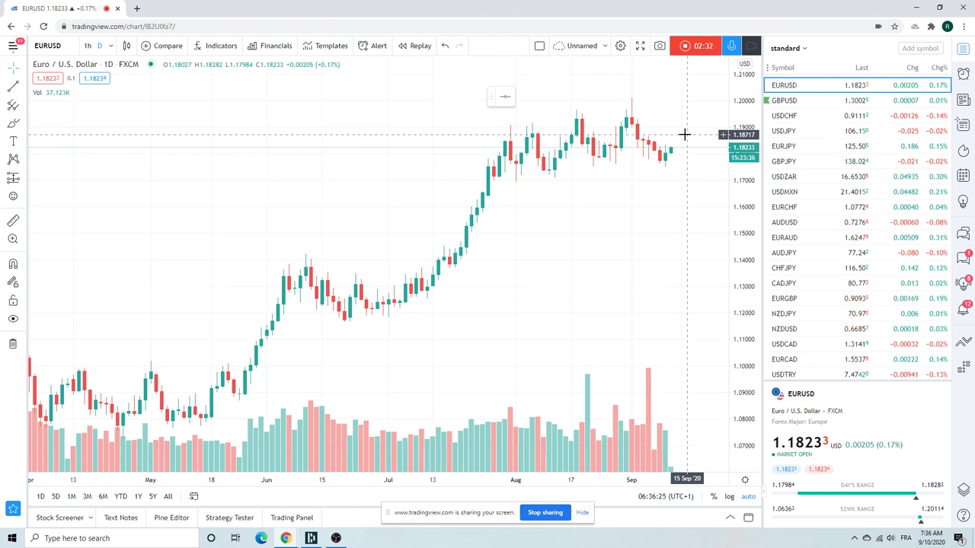
Switch to GBPUSD and review its daily history from late 2019 to September 2020
left_click(784, 104)
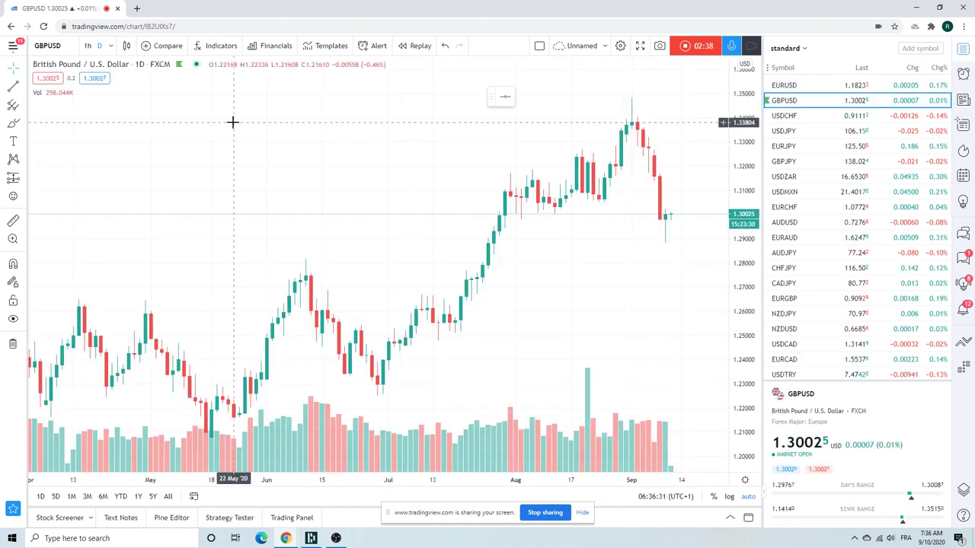
scroll(433, 152, "down", 4)
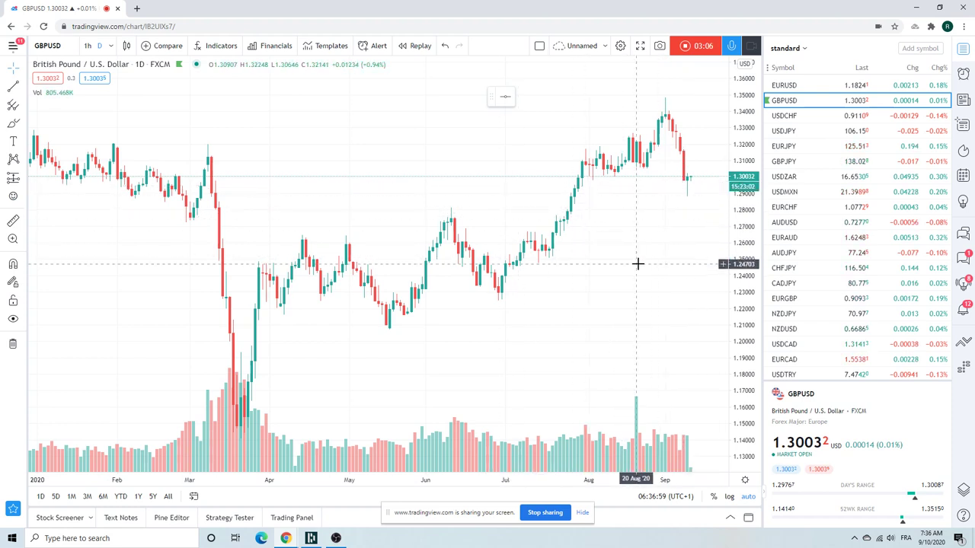
scroll(549, 251, "down", 2)
scroll(548, 251, "down", 4)
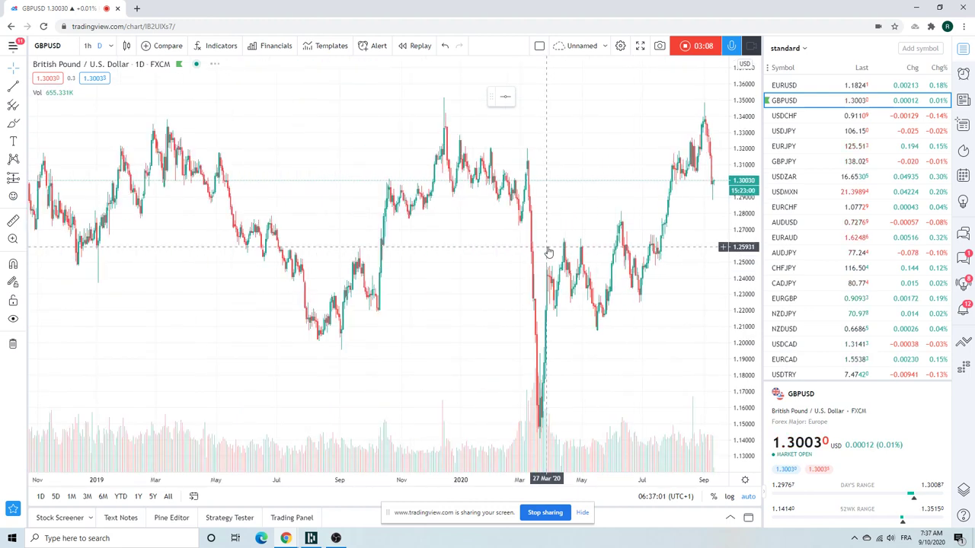
scroll(548, 252, "up", 3)
scroll(548, 252, "up", 1)
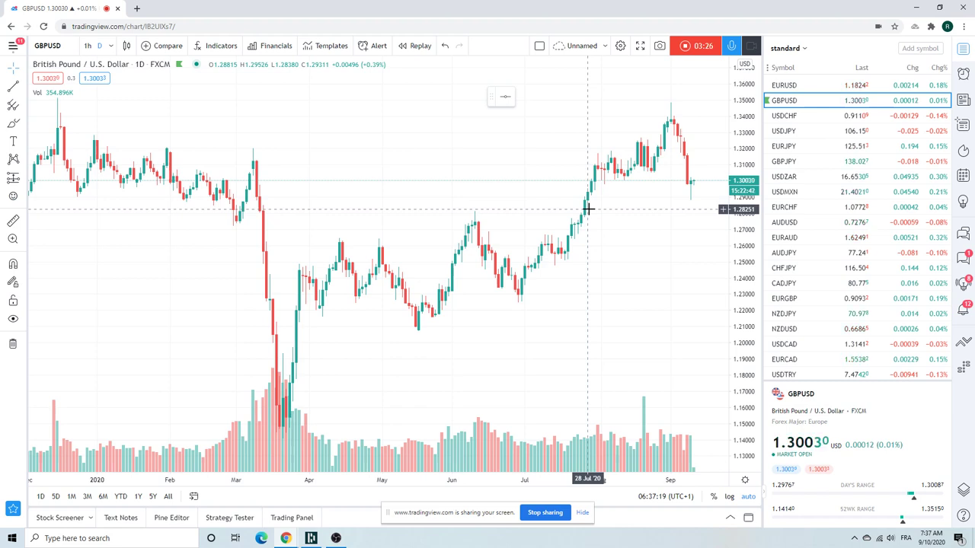
Cycle through the USDCHF, USDJPY and EURJPY charts, ending on USDMXN near 21.404
left_click(795, 115)
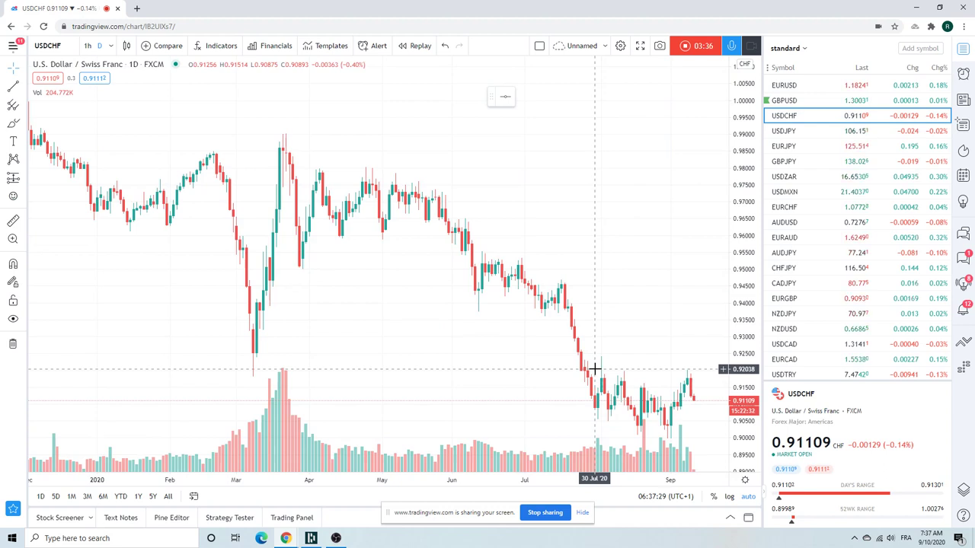
left_click(778, 133)
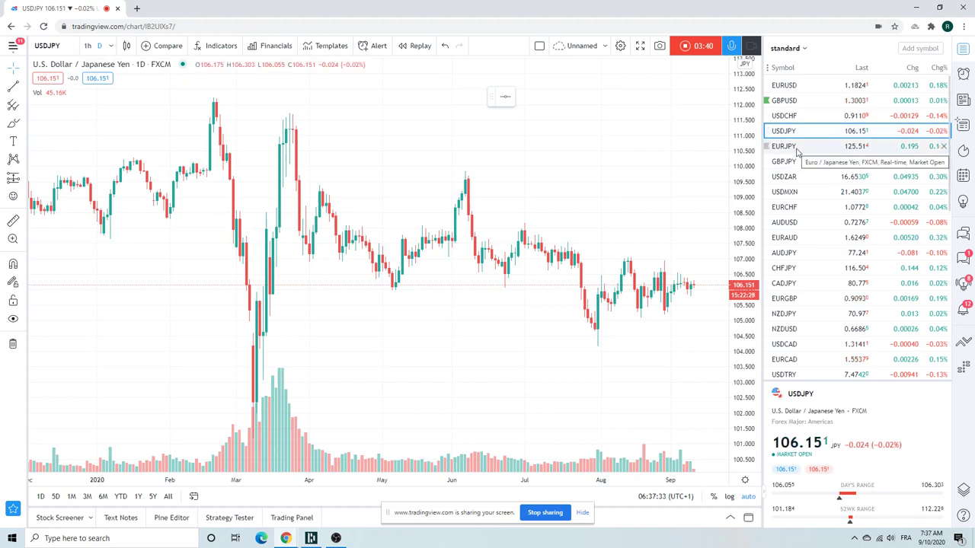
left_click(797, 149)
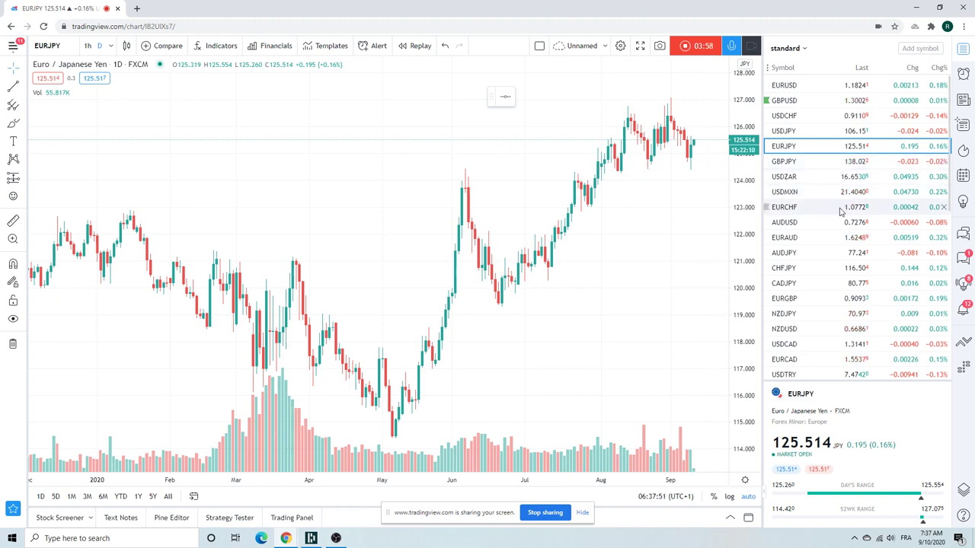
left_click(794, 195)
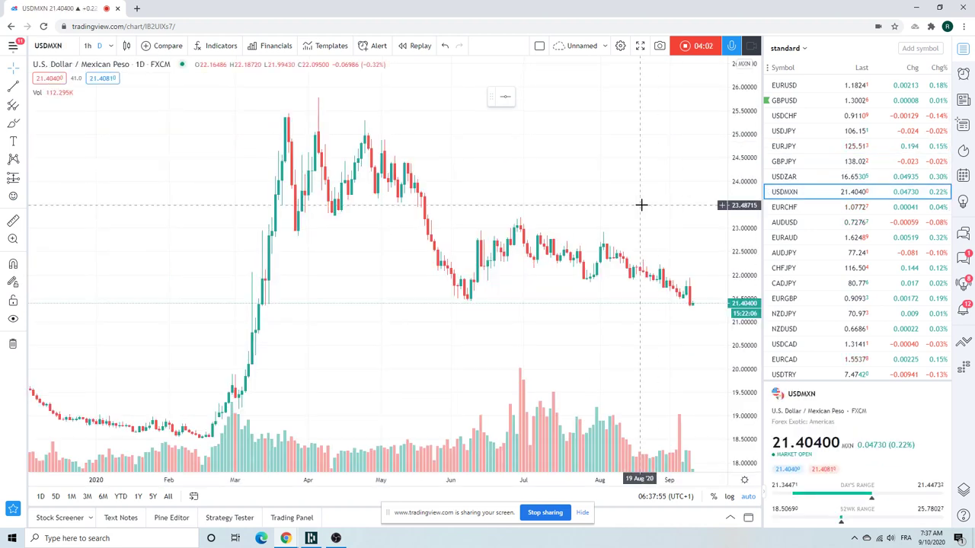
left_click(88, 45)
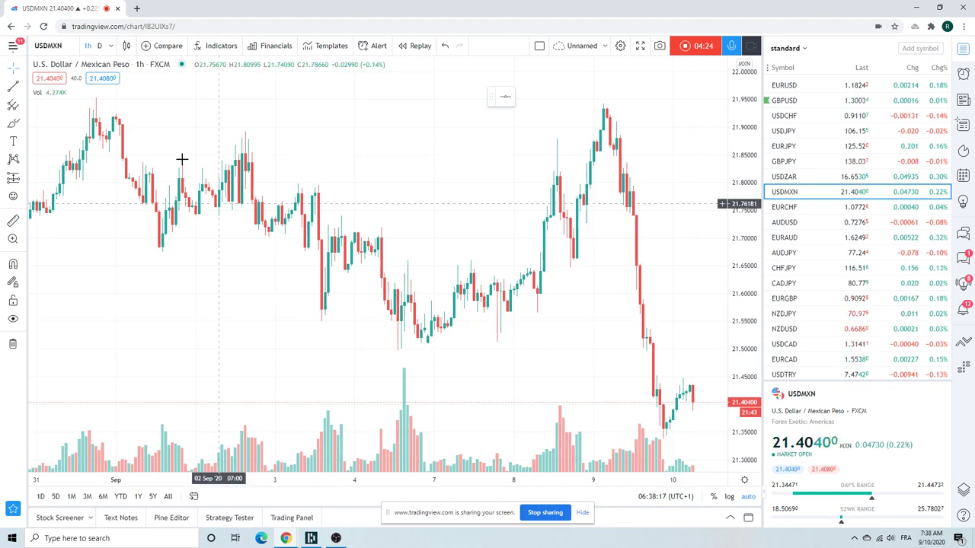
left_click(99, 46)
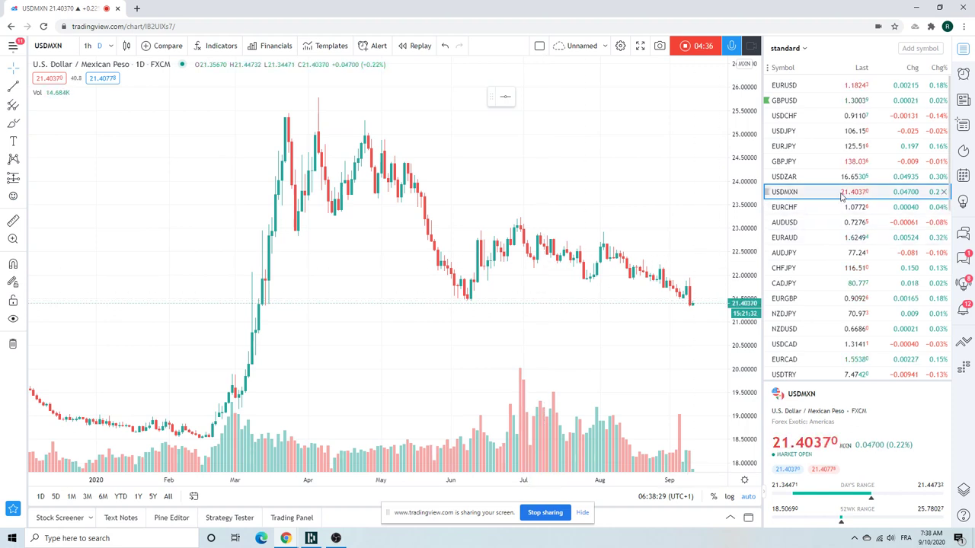
Move via AUDUSD to the USDCAD chart, zoom in, and hide its volume bars
left_click(787, 222)
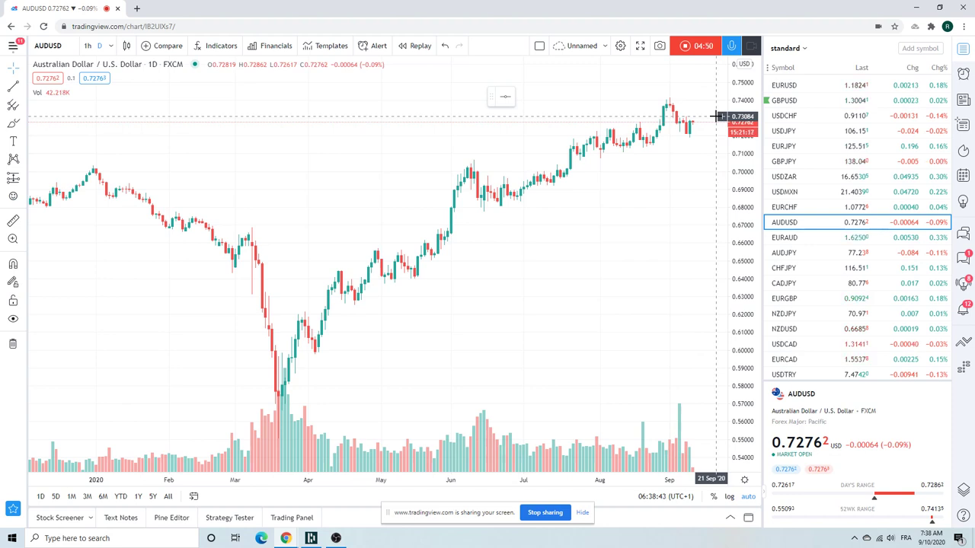
left_click(785, 344)
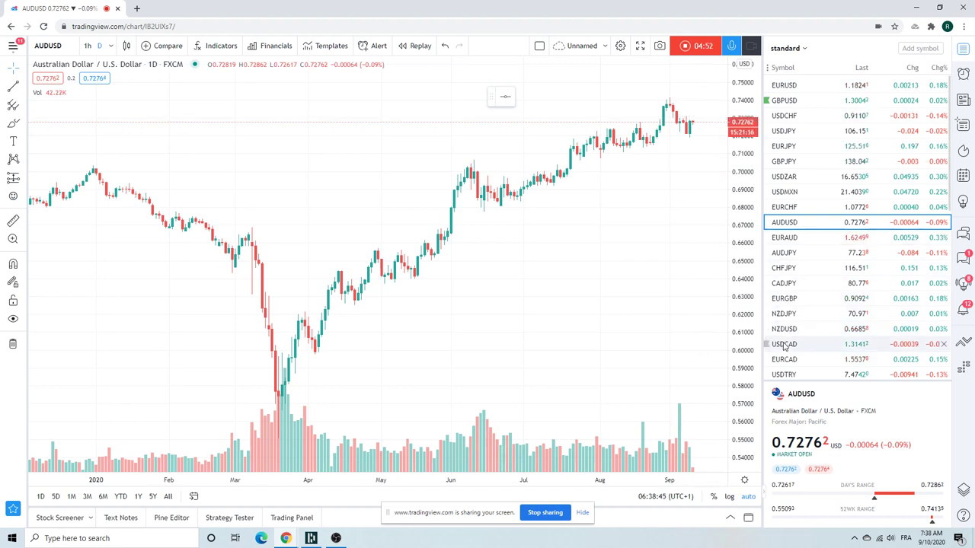
scroll(579, 290, "up", 5)
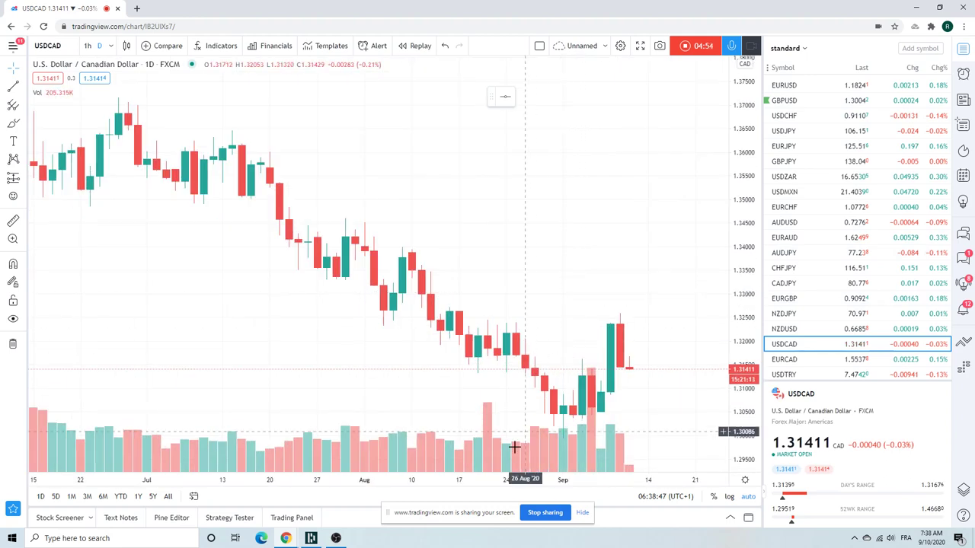
right_click(557, 461)
left_click(610, 455)
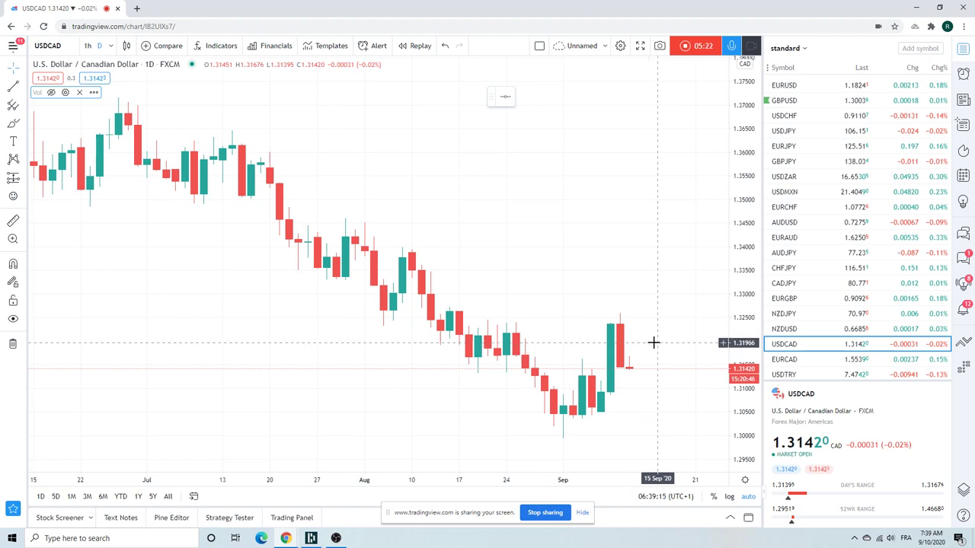
Move to EURCAD on 1-hour candles spanning late August to 10 September
key("Down")
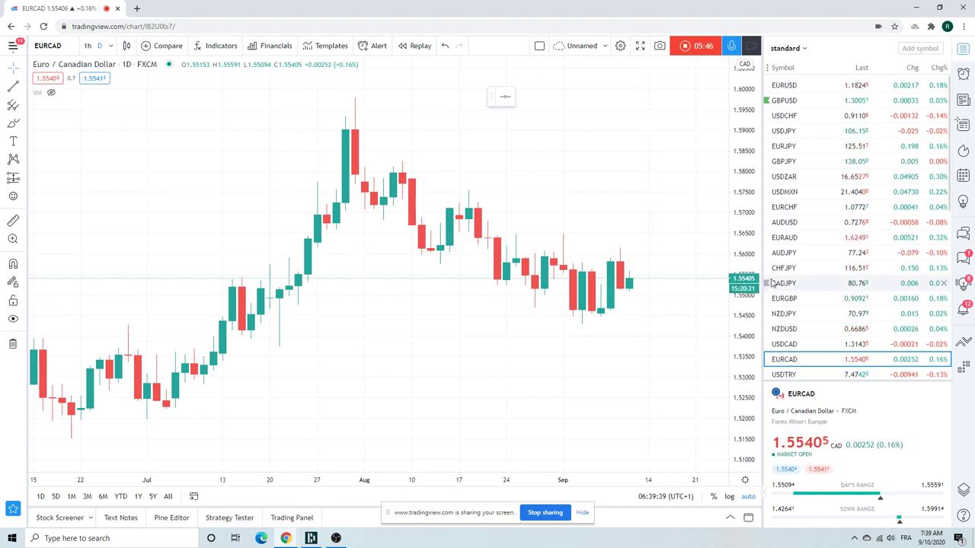
left_click(88, 46)
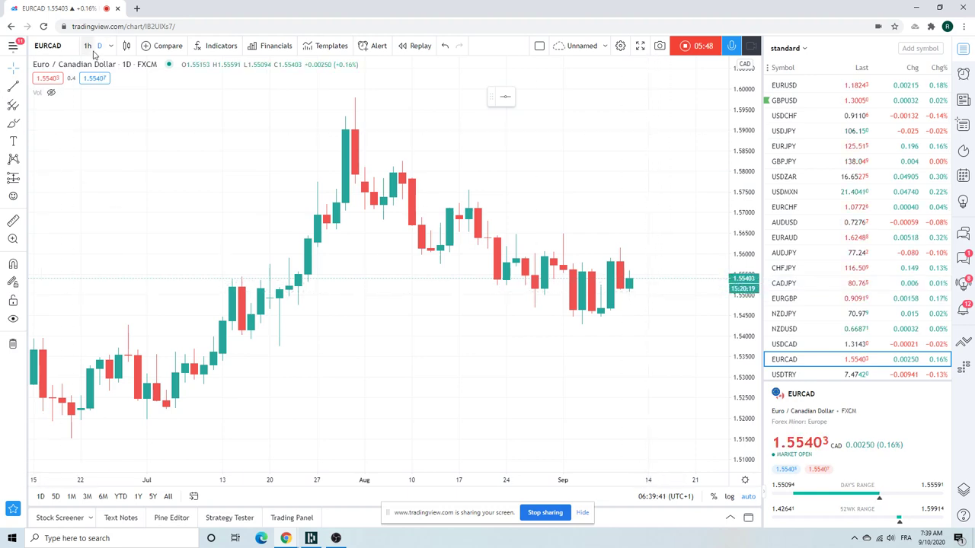
scroll(522, 192, "down", 10)
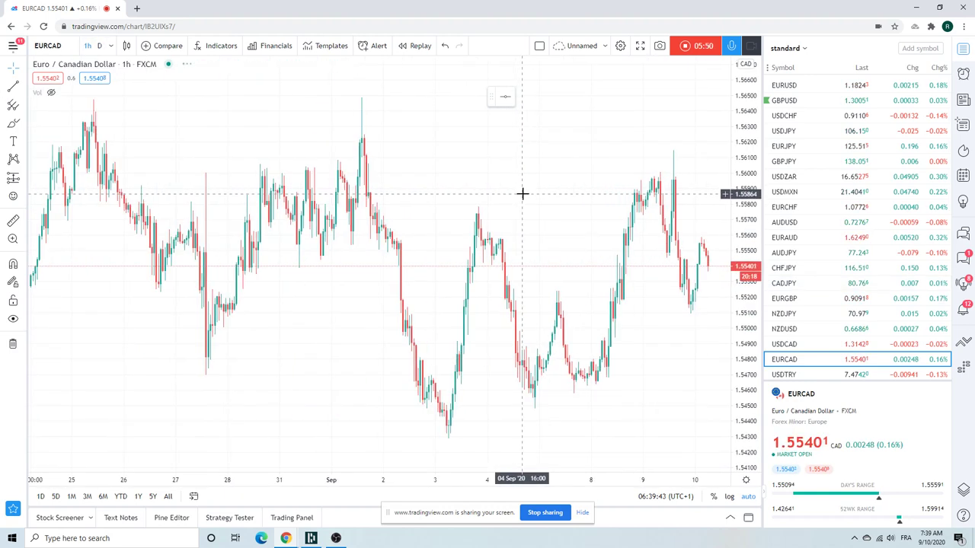
scroll(878, 286, "down", 3)
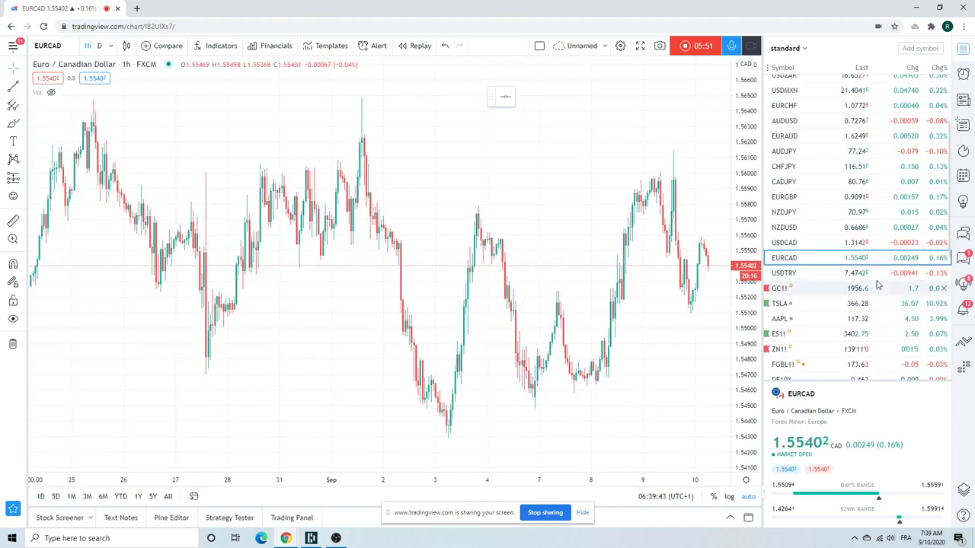
Review the hourly ES1! S&P 500 futures chart near 3402, then select AAPL
left_click(816, 336)
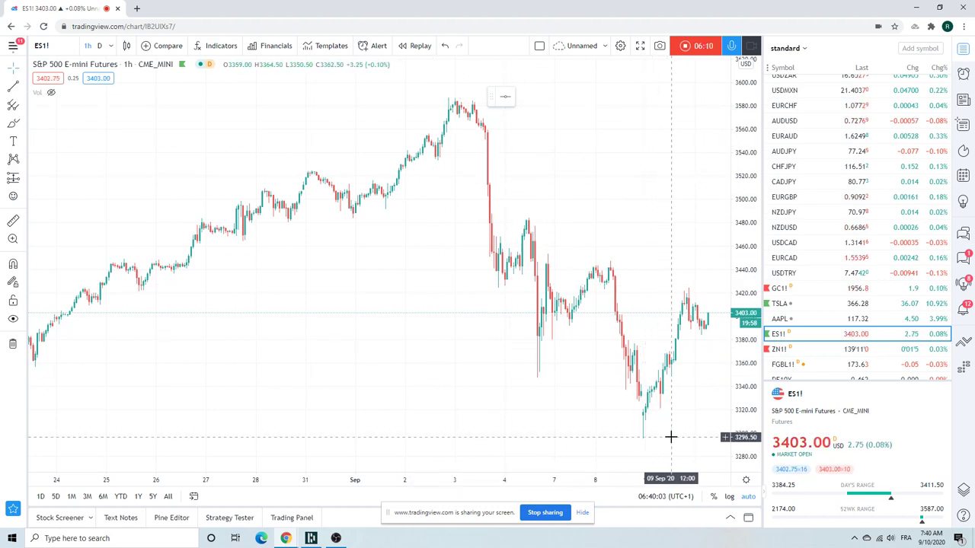
scroll(464, 222, "down", 2)
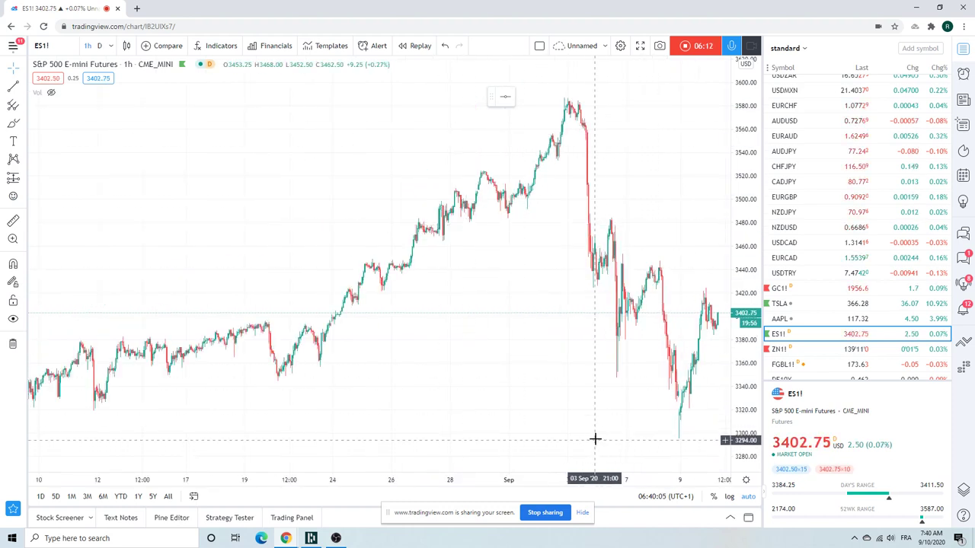
scroll(595, 438, "down", 2)
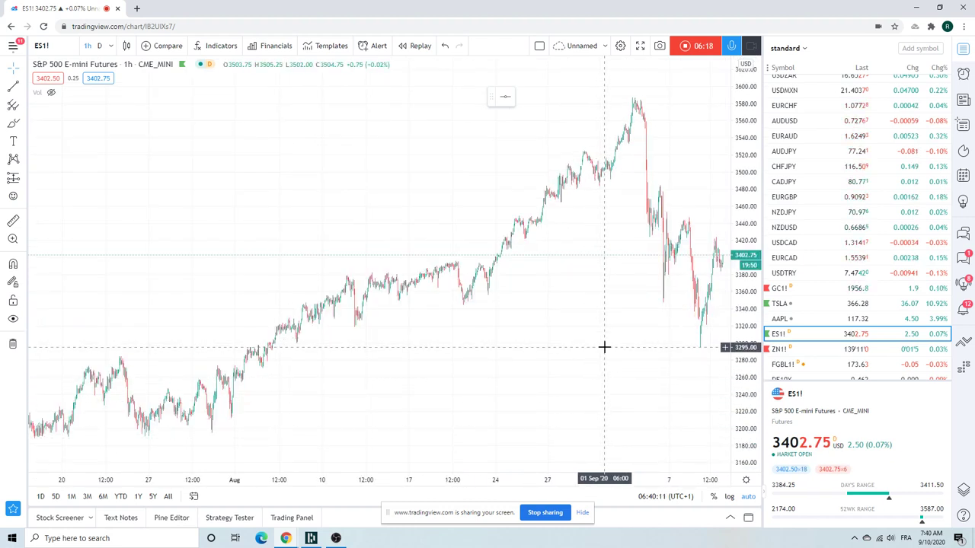
scroll(393, 229, "up", 2)
scroll(393, 228, "up", 2)
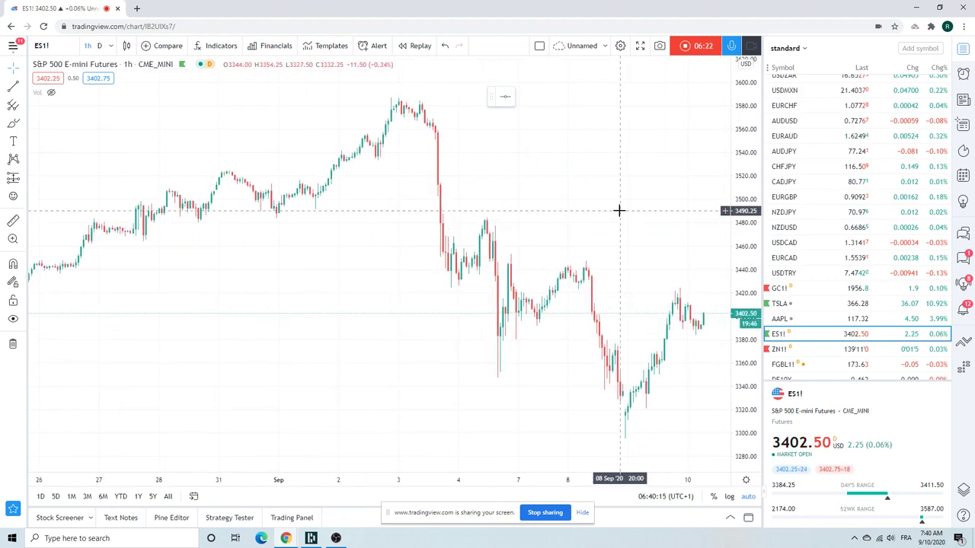
left_click(809, 320)
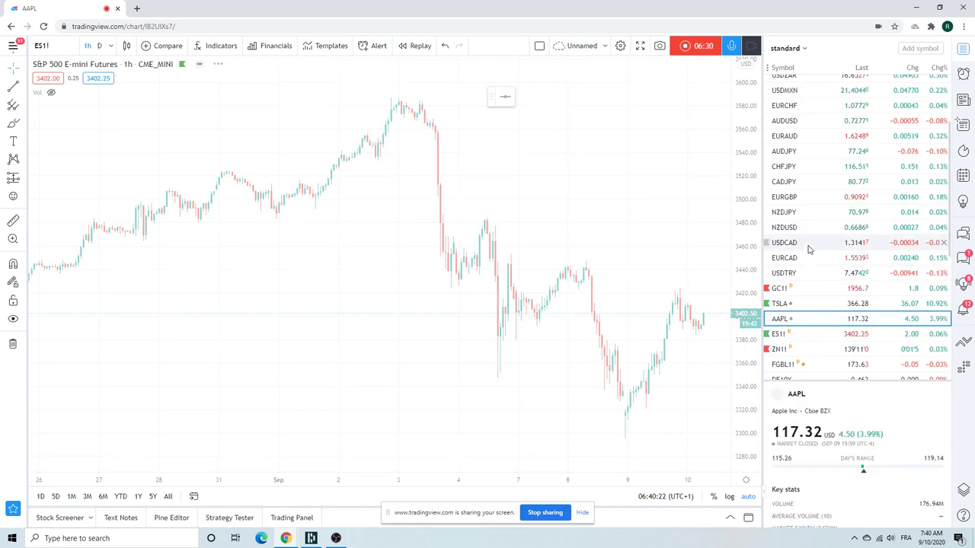
Widen the hourly AAPL chart back to late June, then select BTC1! Bitcoin futures
scroll(809, 246, "down", 2)
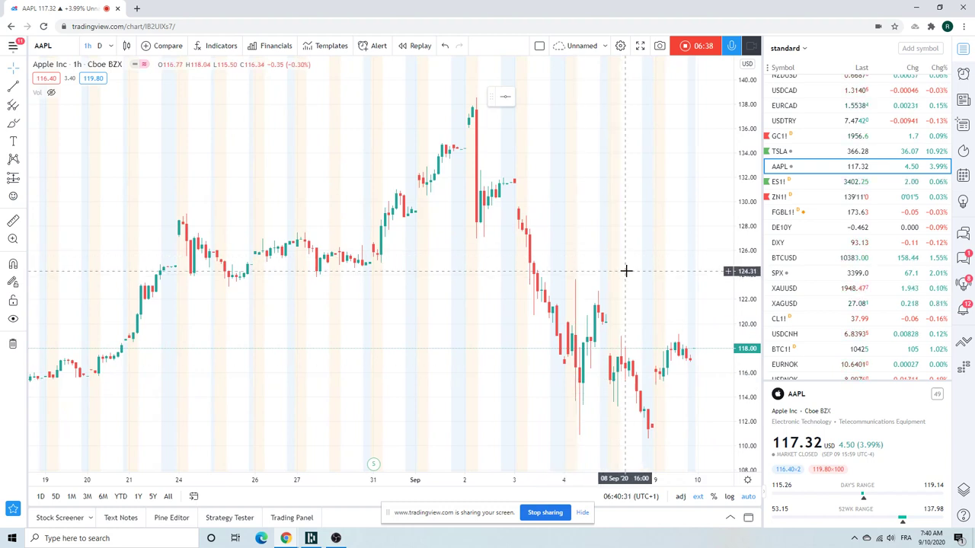
scroll(595, 254, "down", 3)
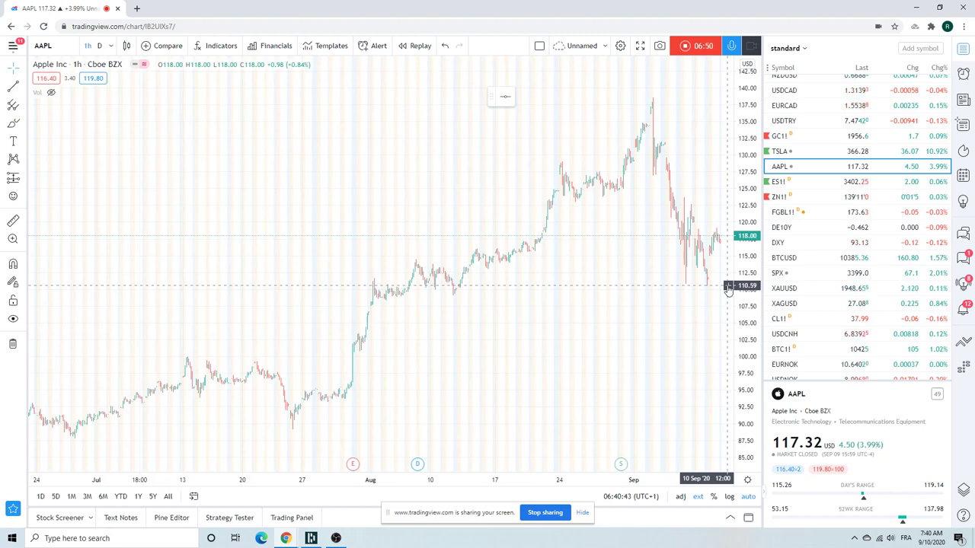
left_click(799, 352)
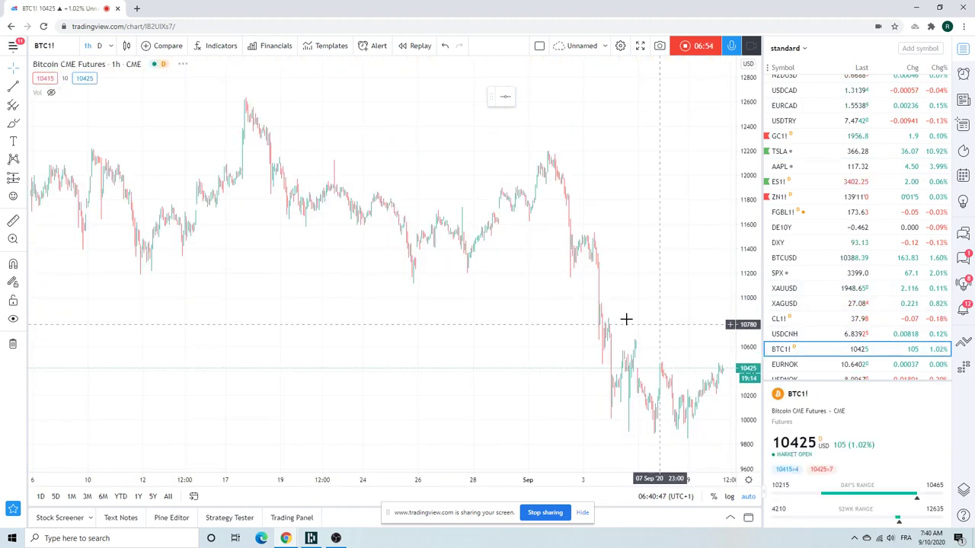
Zoom BTC1! into the September 1–10 action, then select FBTP1! Euro-BTP futures
scroll(590, 320, "up", 5)
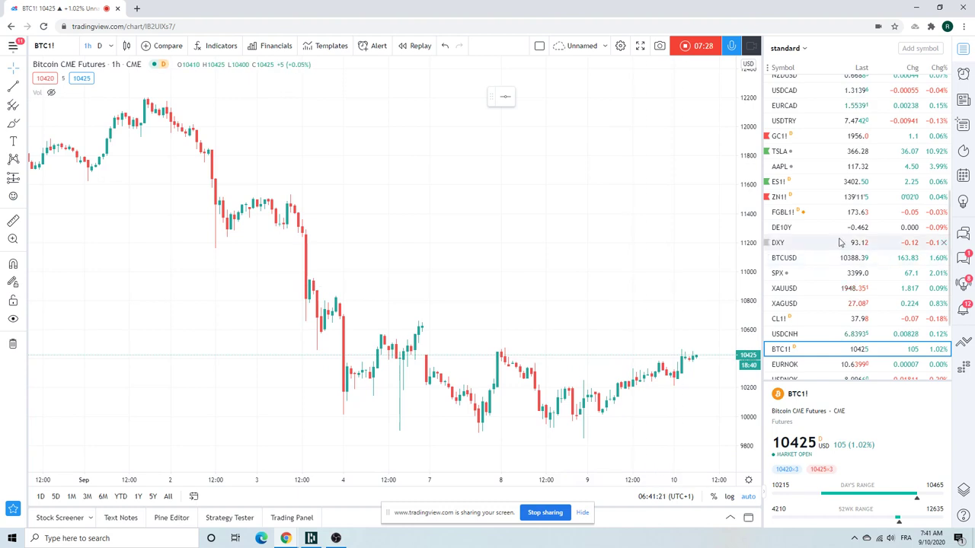
scroll(840, 242, "down", 3)
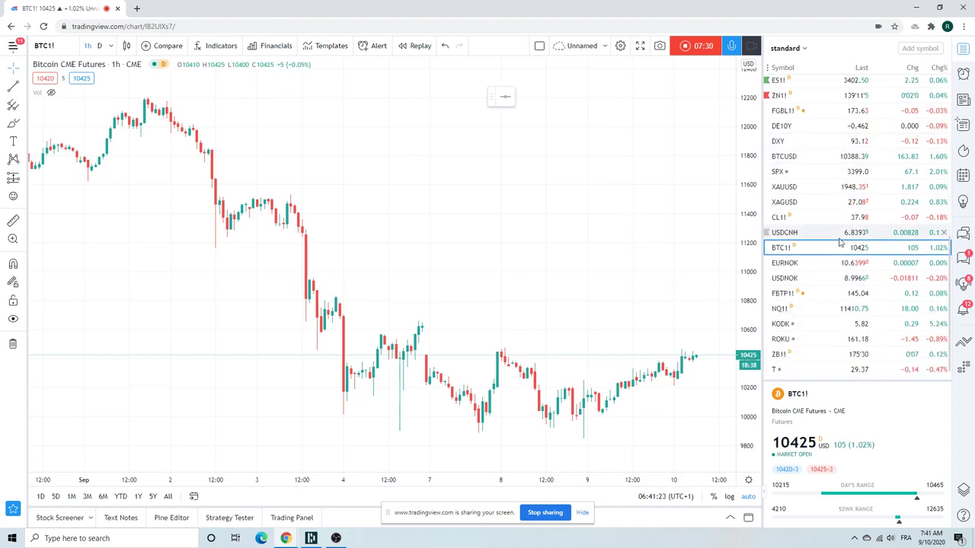
left_click(785, 296)
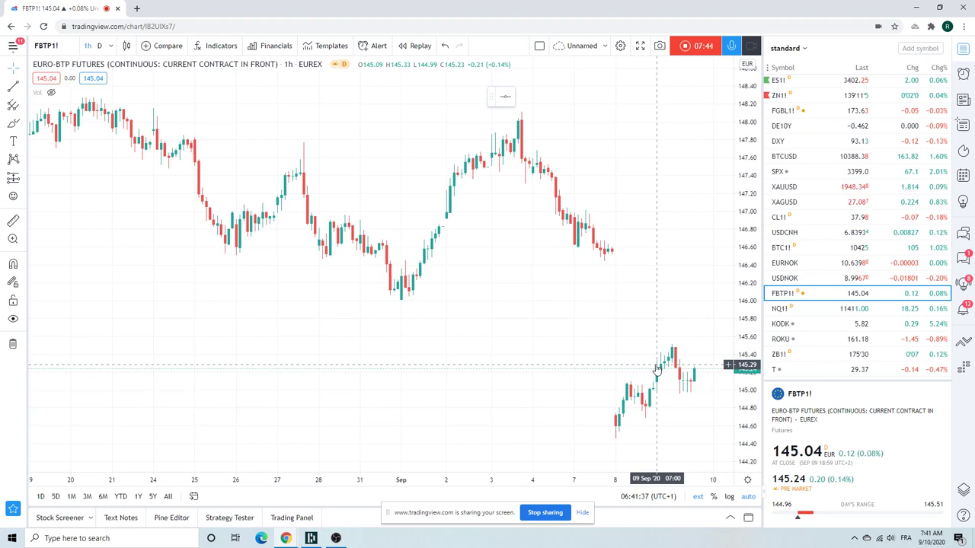
Review the FBTP1! chart, return the watchlist to the top, and stop recording for the video preview
scroll(833, 221, "down", 1)
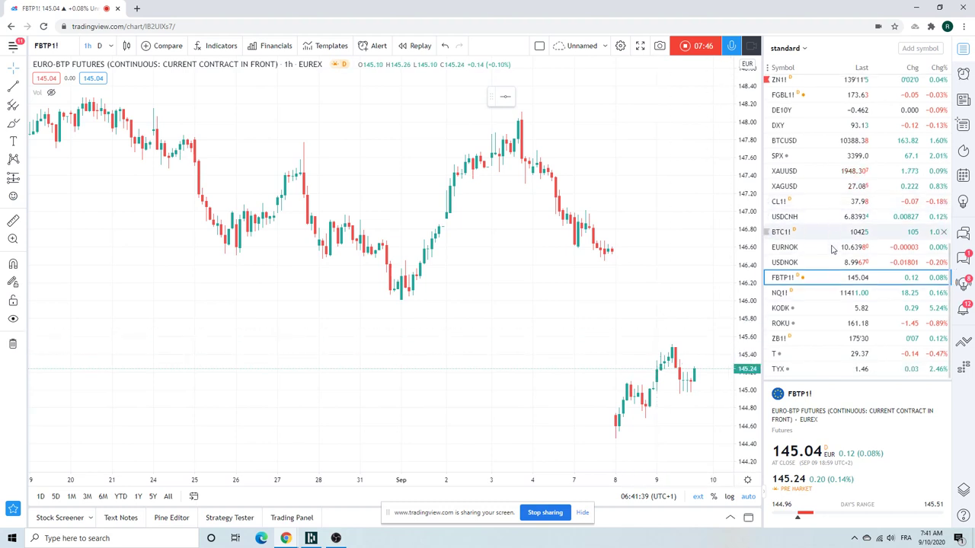
scroll(832, 266, "up", 1)
scroll(833, 266, "up", 1)
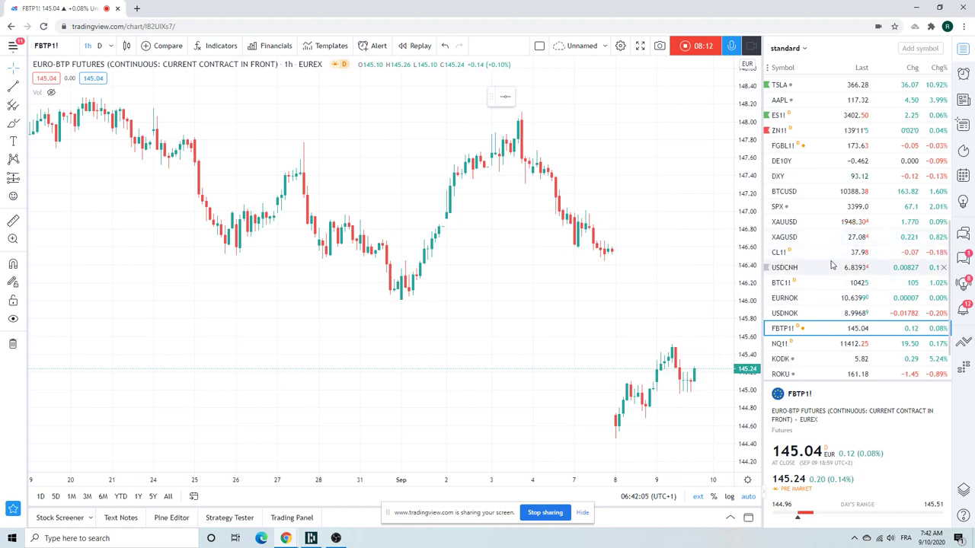
scroll(832, 266, "up", 2)
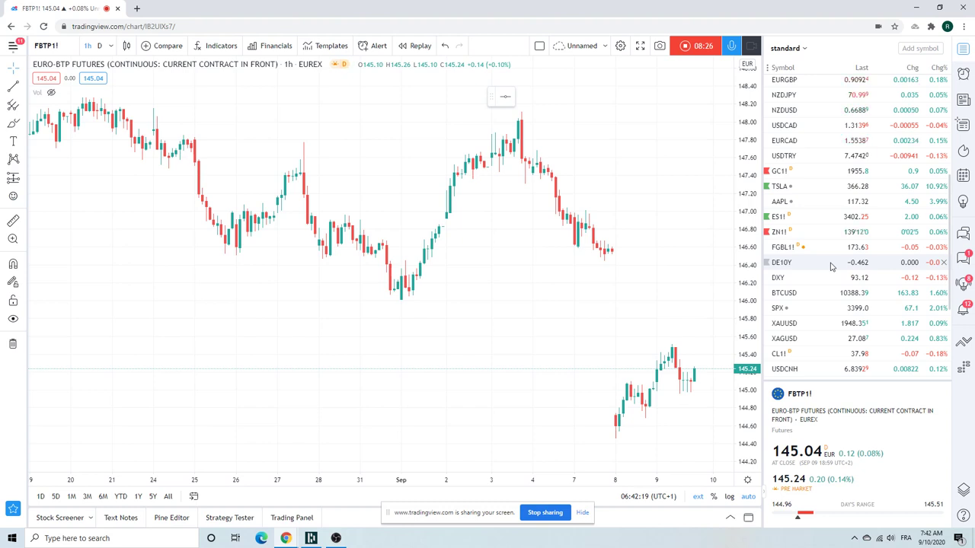
scroll(832, 271, "up", 2)
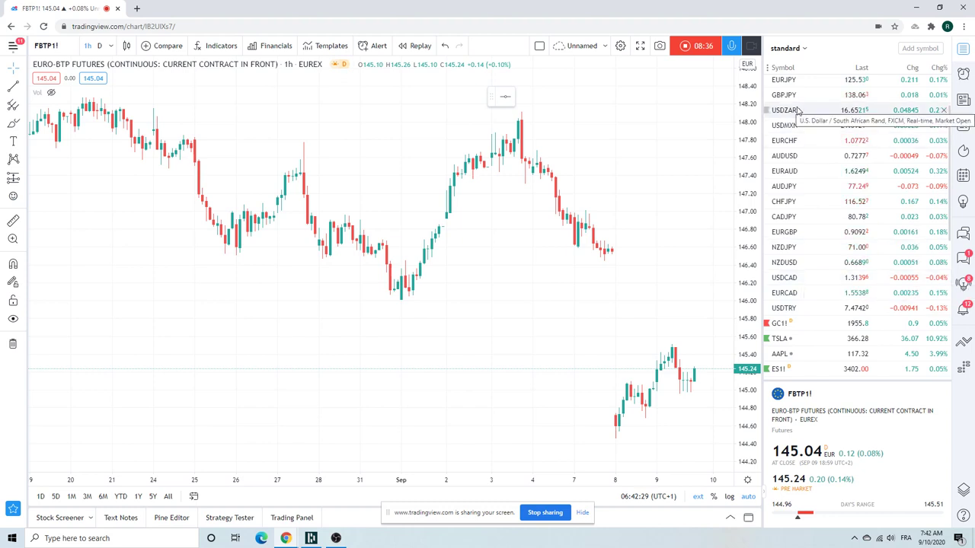
scroll(799, 99, "up", 3)
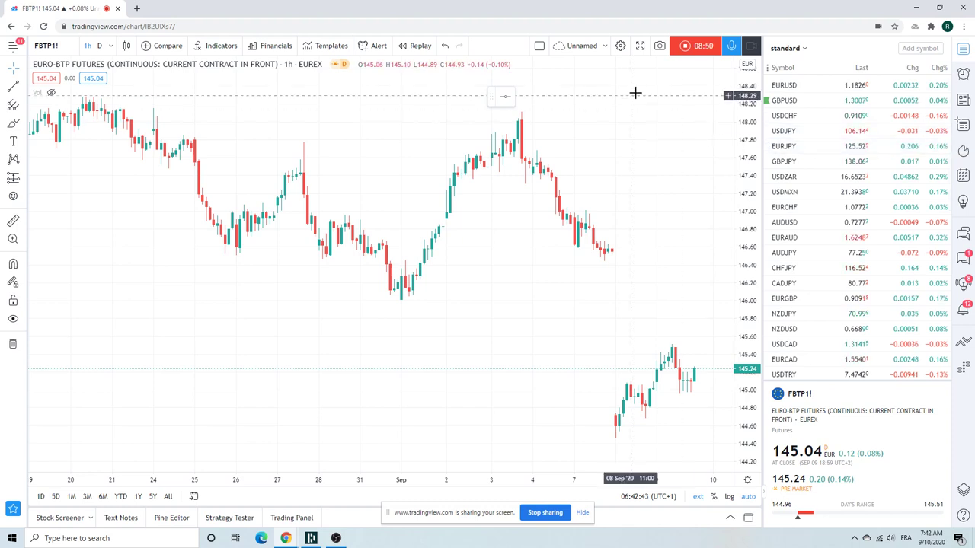
left_click(686, 46)
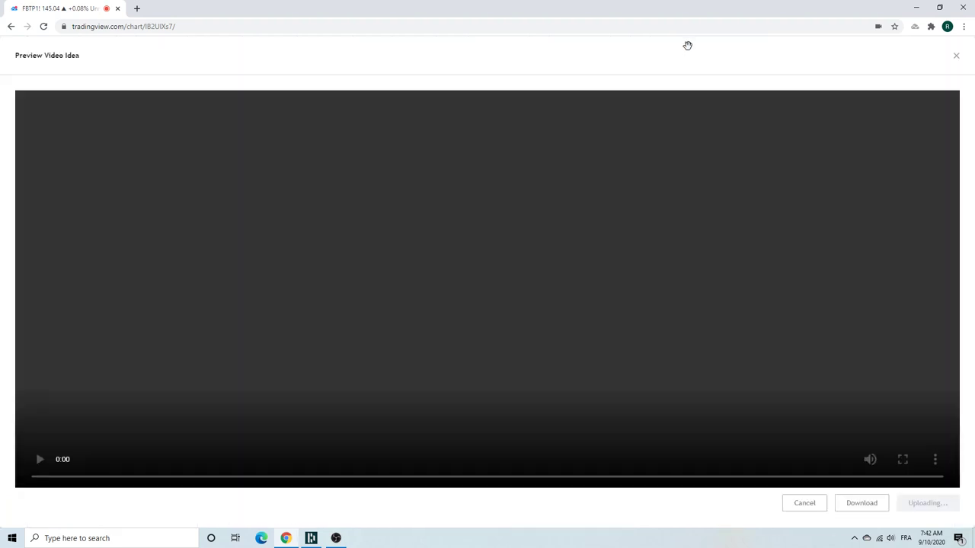